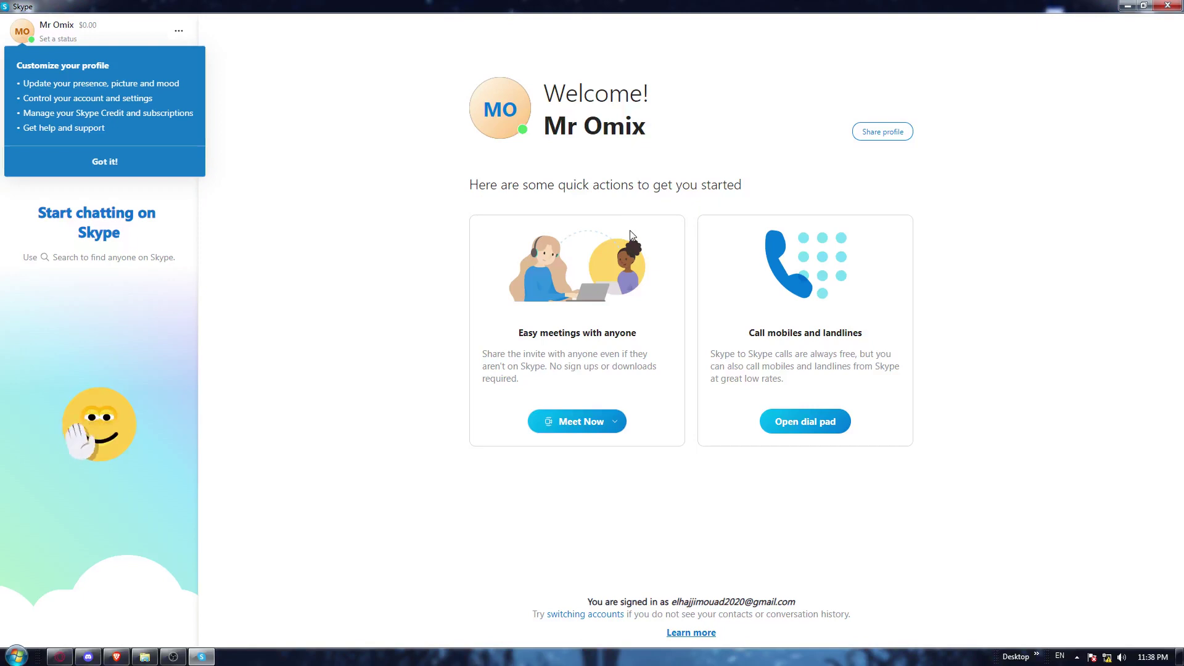
Dismiss the 'Customize your profile' tip with Got it! so the chats sidebar shows fully.
{"action": "left_click", "coordinate": [116, 159]}
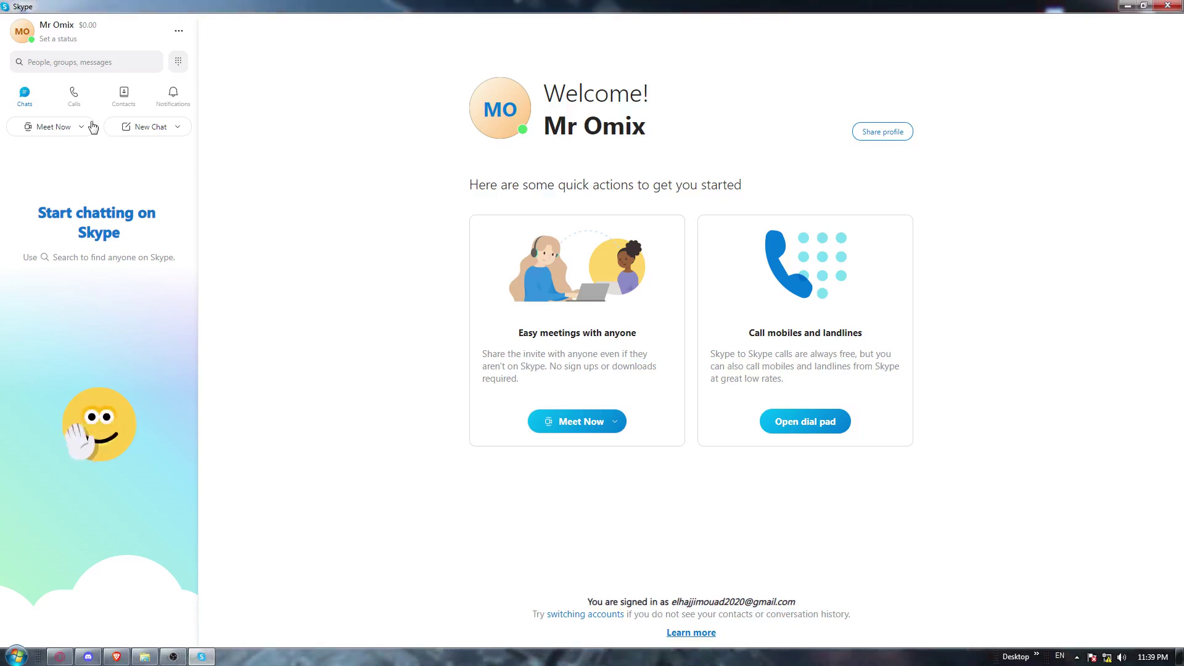
Host a Meet Now meeting named 'Birthday party' from the suggestions and start its call.
{"action": "left_click", "coordinate": [72, 129]}
{"action": "left_click", "coordinate": [102, 141]}
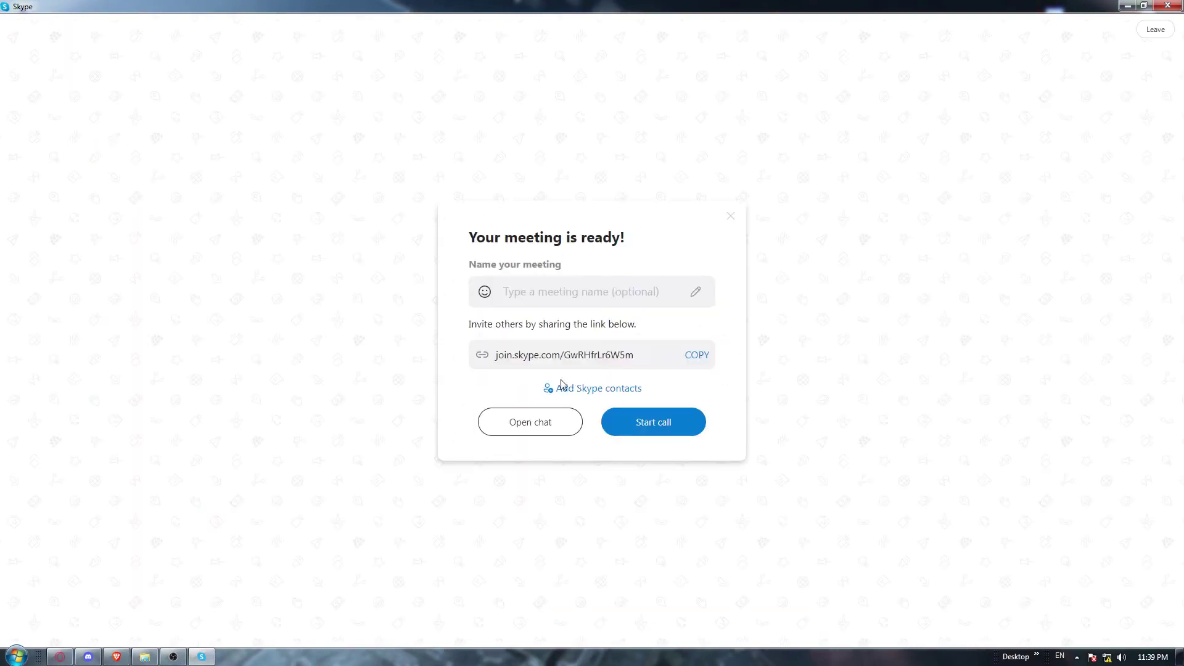
{"action": "left_click", "coordinate": [576, 291]}
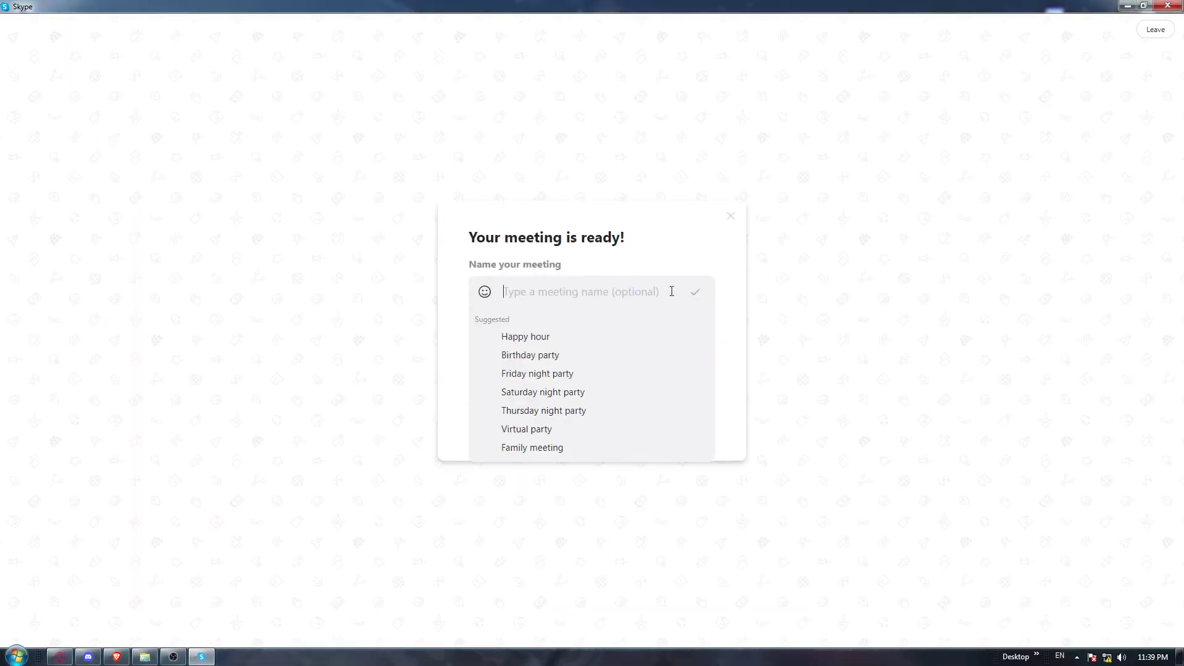
{"action": "left_click", "coordinate": [537, 354]}
{"action": "left_click", "coordinate": [613, 426]}
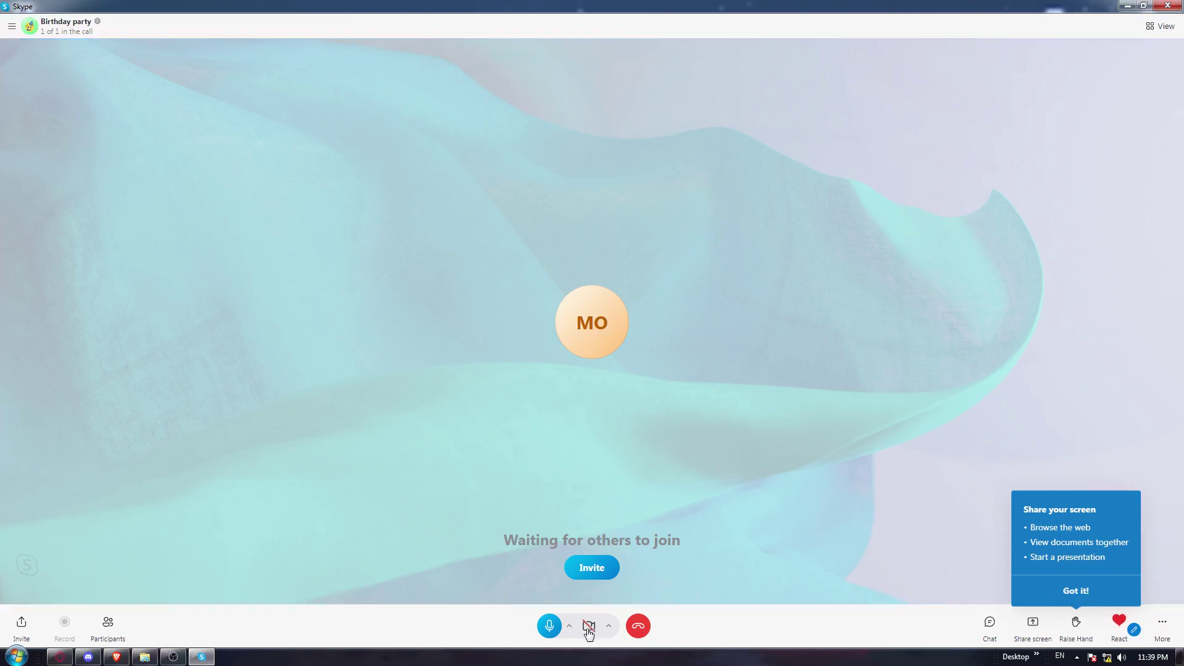
Select the C270 HD WEBCAM as the call camera and turn video on to show its feed.
{"action": "left_click", "coordinate": [607, 626]}
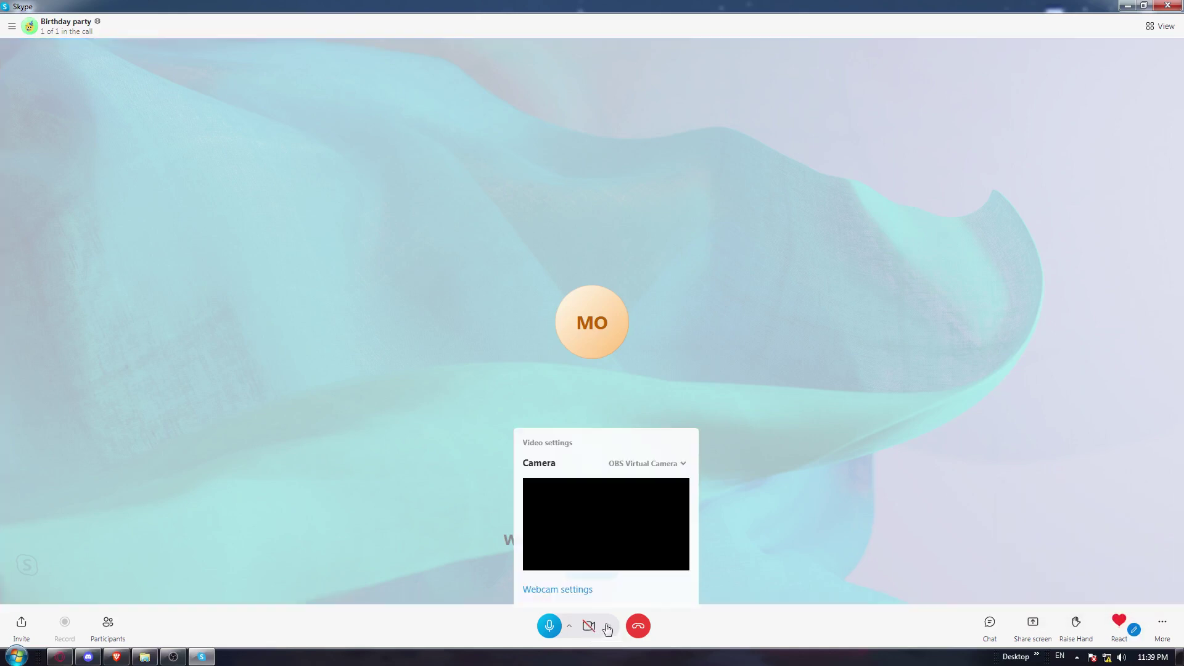
{"action": "left_click", "coordinate": [668, 467]}
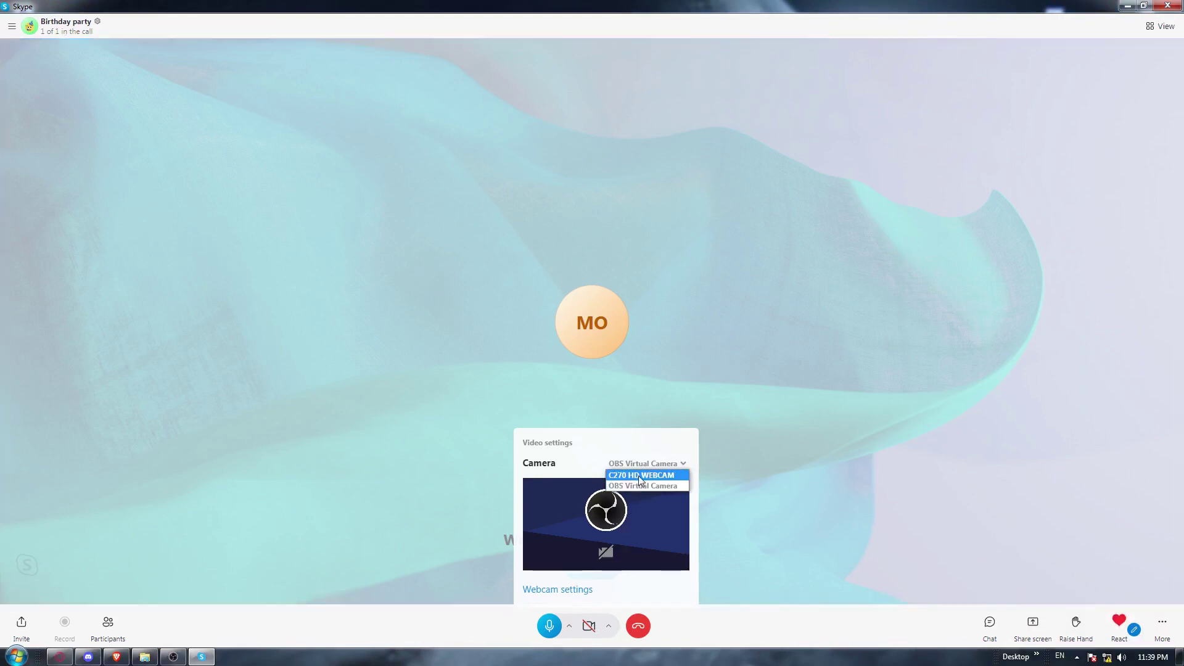
{"action": "left_click", "coordinate": [639, 481]}
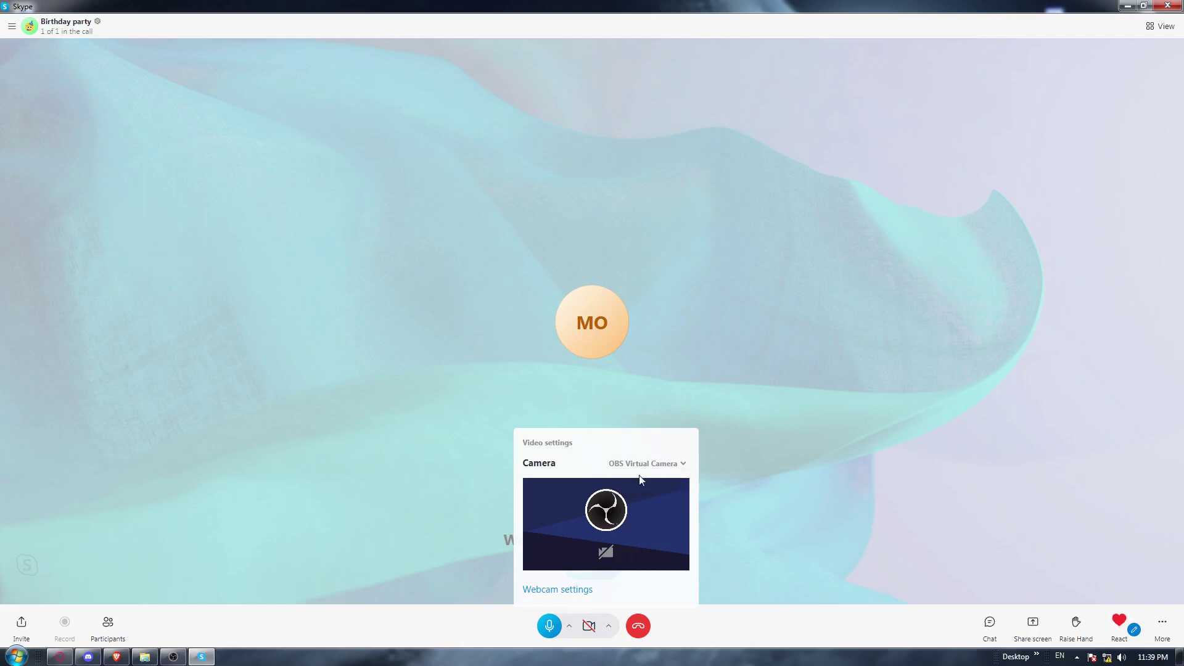
{"action": "left_click", "coordinate": [591, 626]}
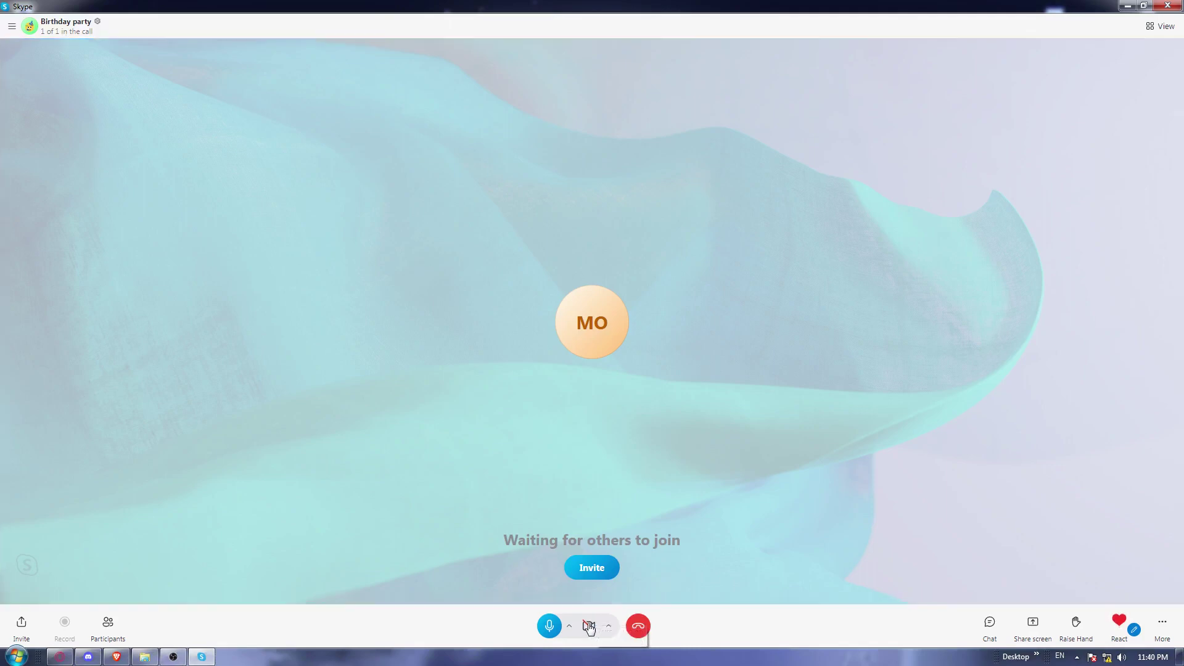
{"action": "left_click", "coordinate": [589, 627]}
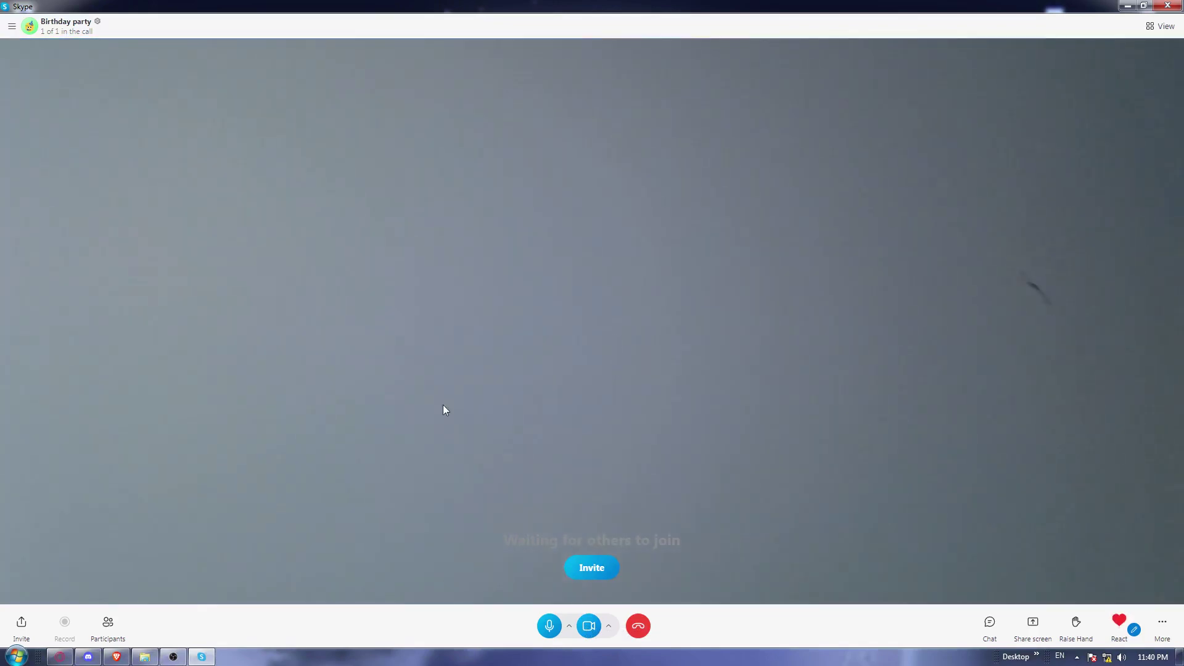
Switch the call camera to OBS Virtual Camera and turn video back on with its feed.
{"action": "left_click", "coordinate": [589, 627]}
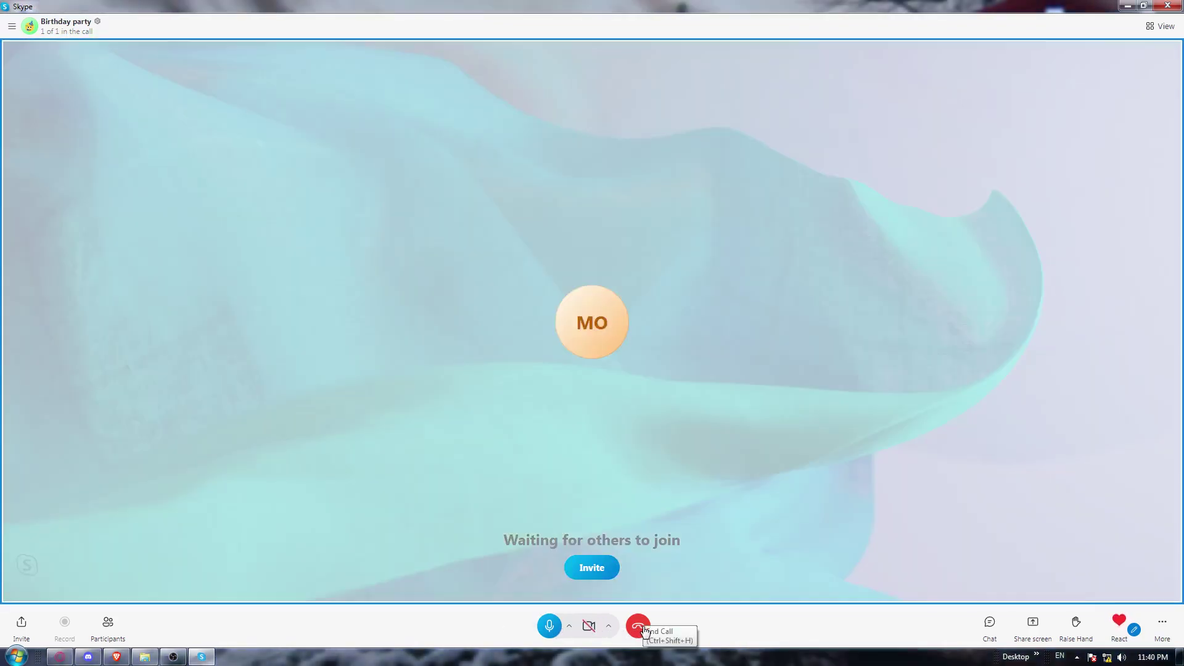
{"action": "left_click", "coordinate": [608, 625]}
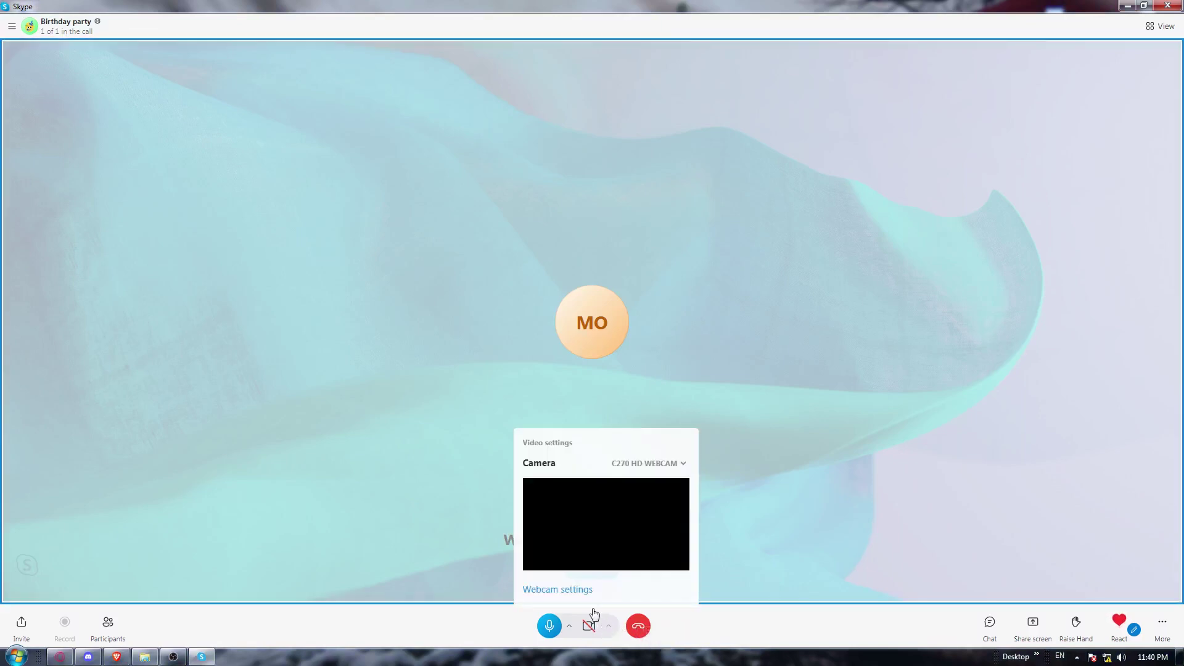
{"action": "left_click", "coordinate": [608, 465]}
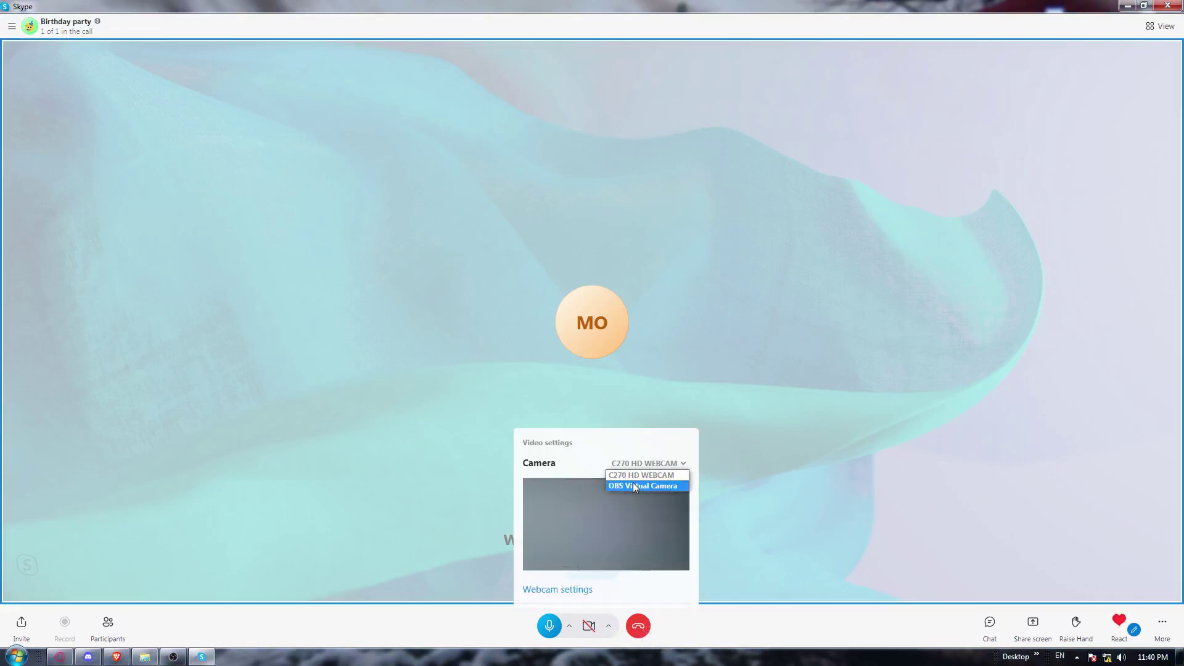
{"action": "left_click", "coordinate": [638, 484]}
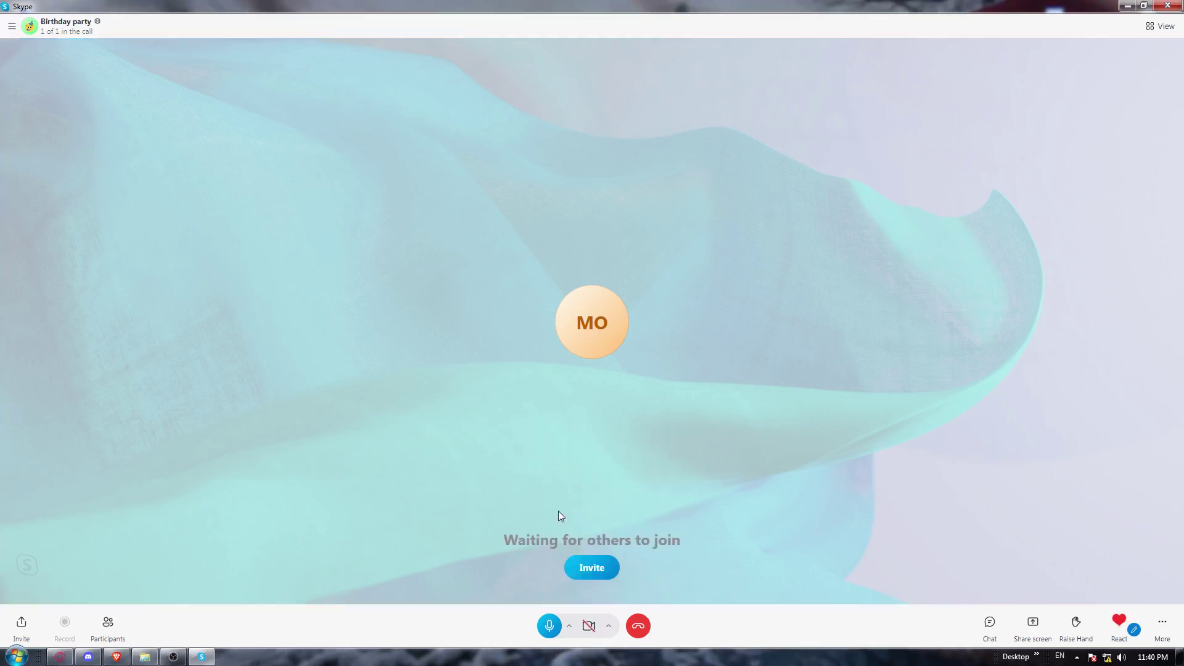
{"action": "left_click", "coordinate": [588, 626]}
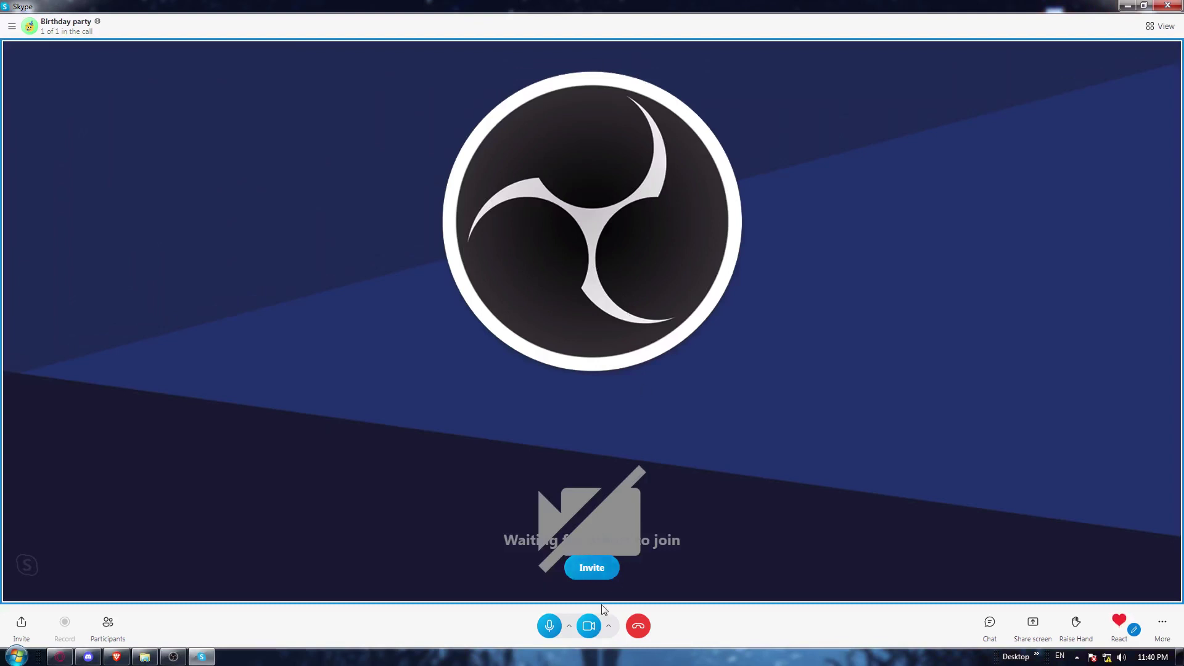
Confirm OBS Virtual Camera is still selected, then end the call to return to the Birthday party chat.
{"action": "left_click", "coordinate": [609, 626]}
{"action": "left_click", "coordinate": [662, 464]}
{"action": "left_click", "coordinate": [799, 618]}
{"action": "left_click", "coordinate": [637, 625]}
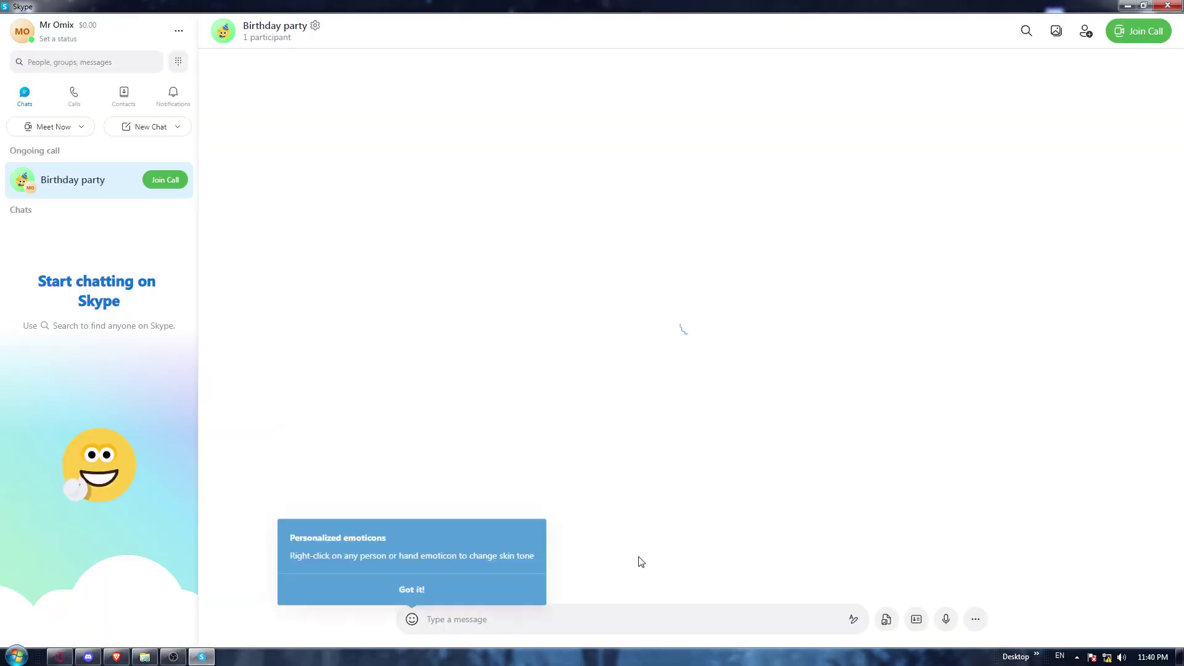